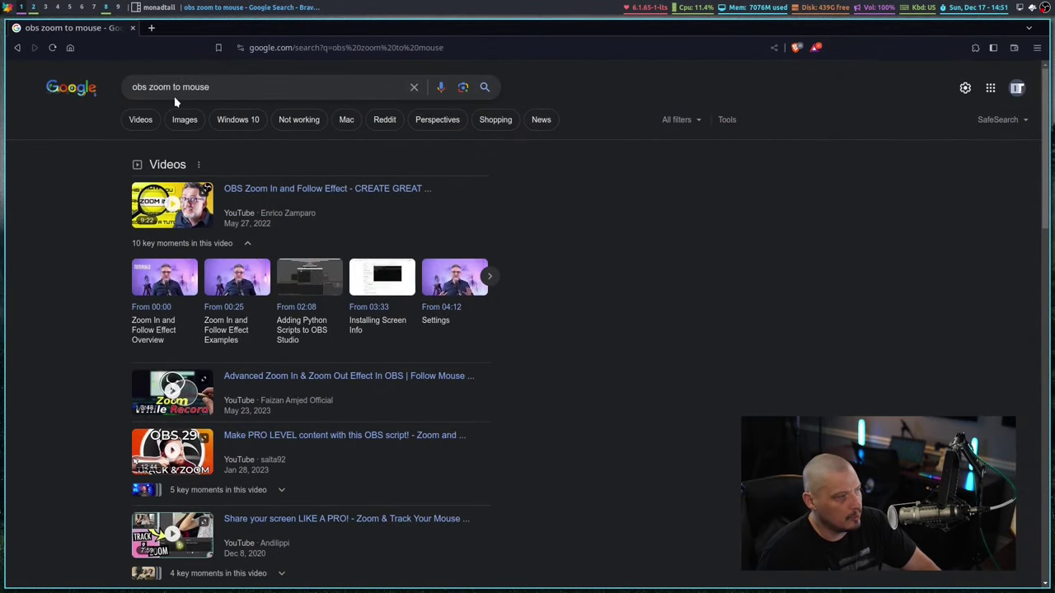
# Open the 'OBS Lua Zoom to Mouse 1.0.1' forum result in a new tab and switch to it.
pyautogui.scroll(-5, 396, 181)
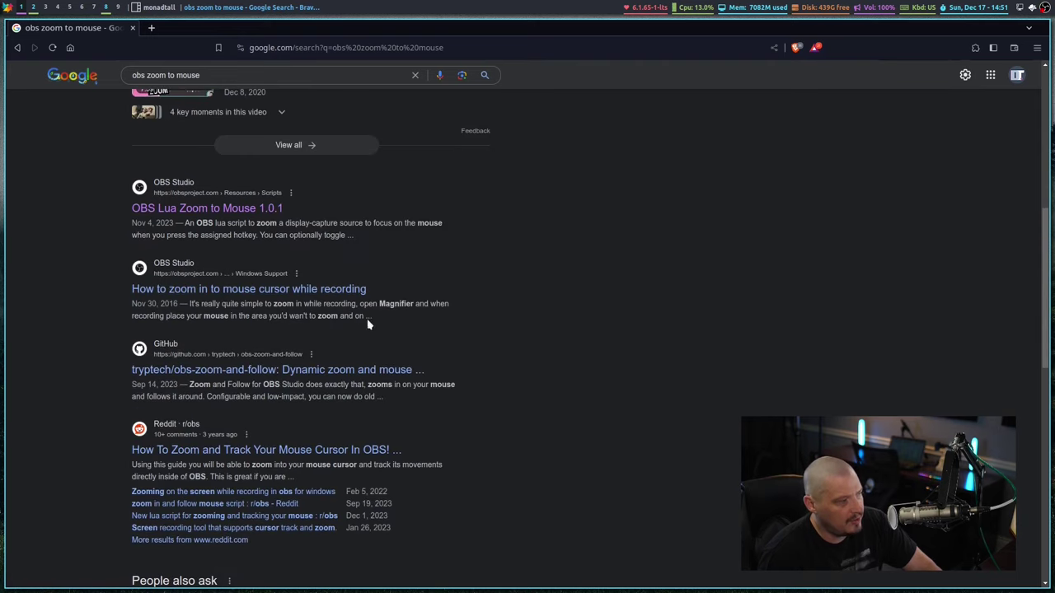
pyautogui.rightClick(260, 214)
pyautogui.click(302, 225)
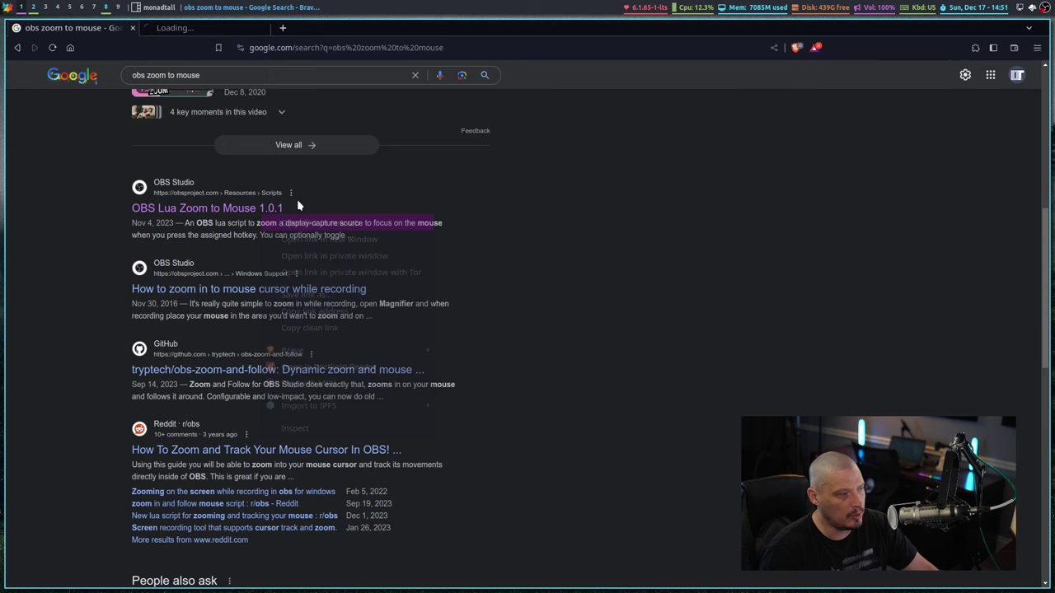
pyautogui.click(216, 28)
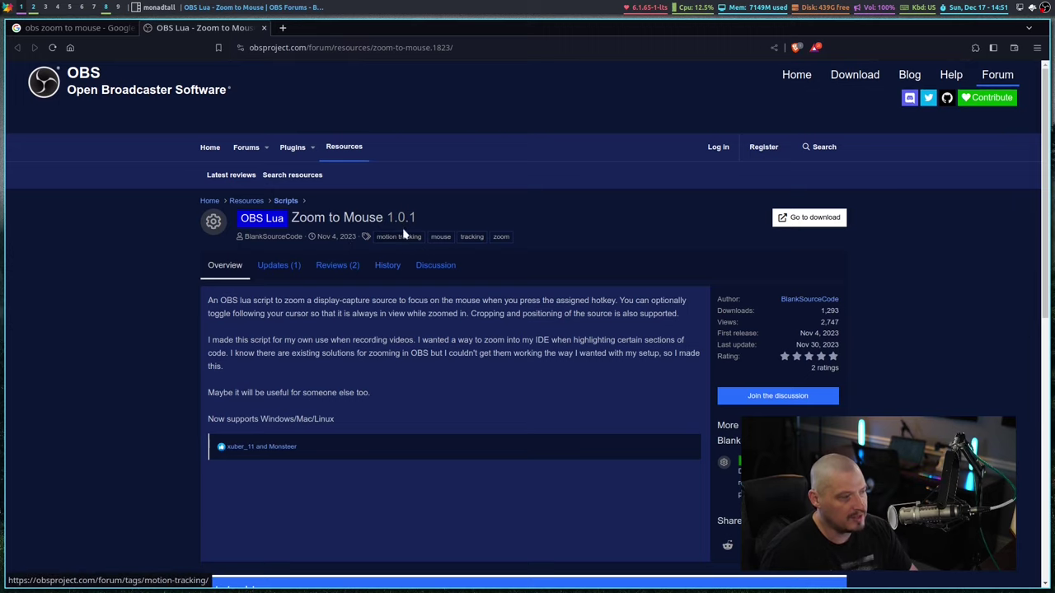
# Follow the download link to GitHub and view obs-zoom-to-mouse.lua in the obs-zoom-to-mouse repository.
pyautogui.click(833, 226)
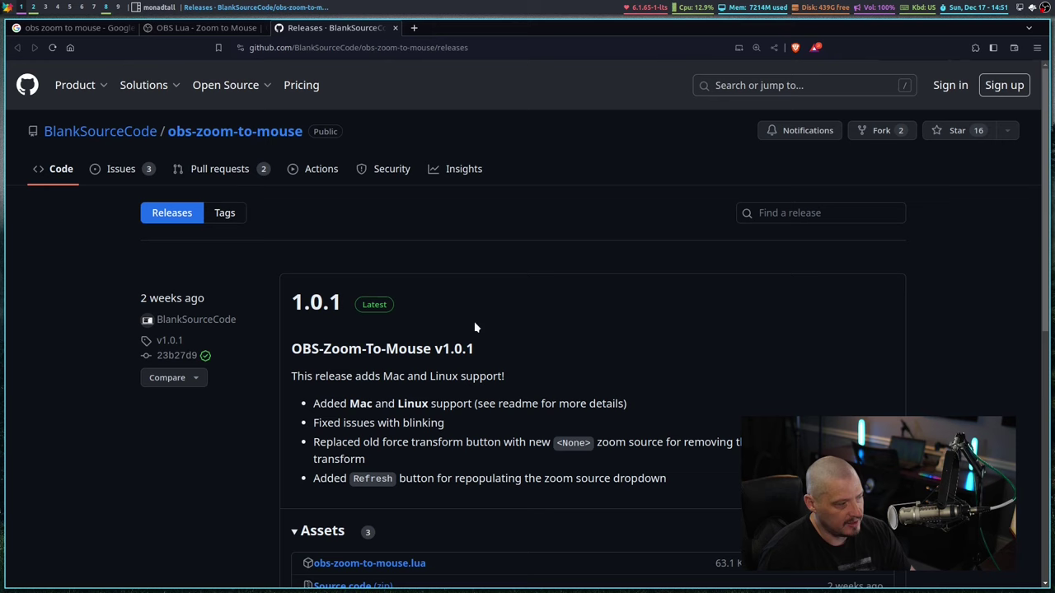
pyautogui.scroll(-5, 475, 325)
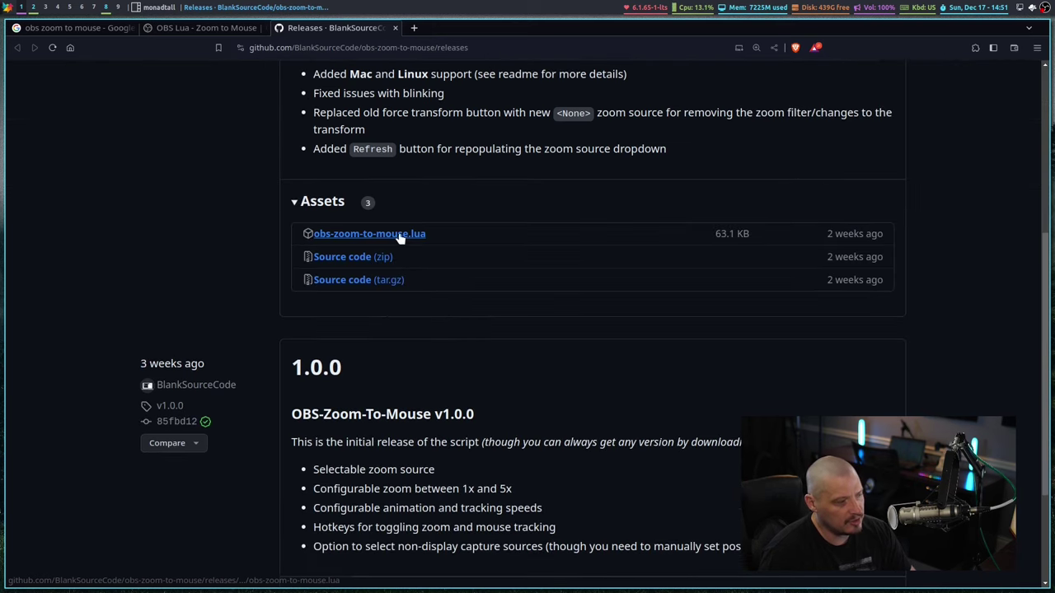
pyautogui.scroll(5, 577, 395)
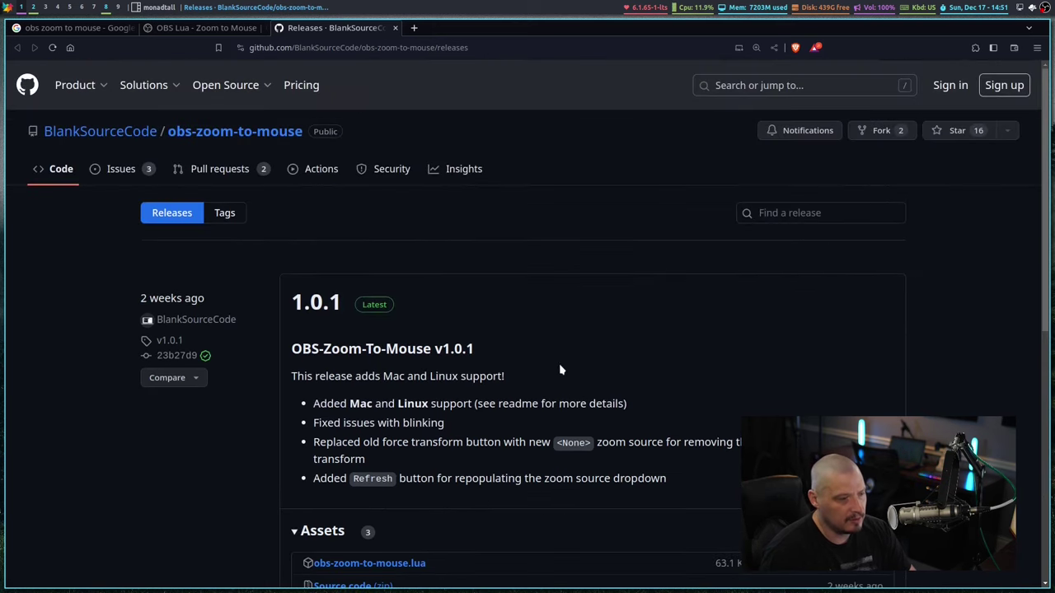
pyautogui.click(219, 139)
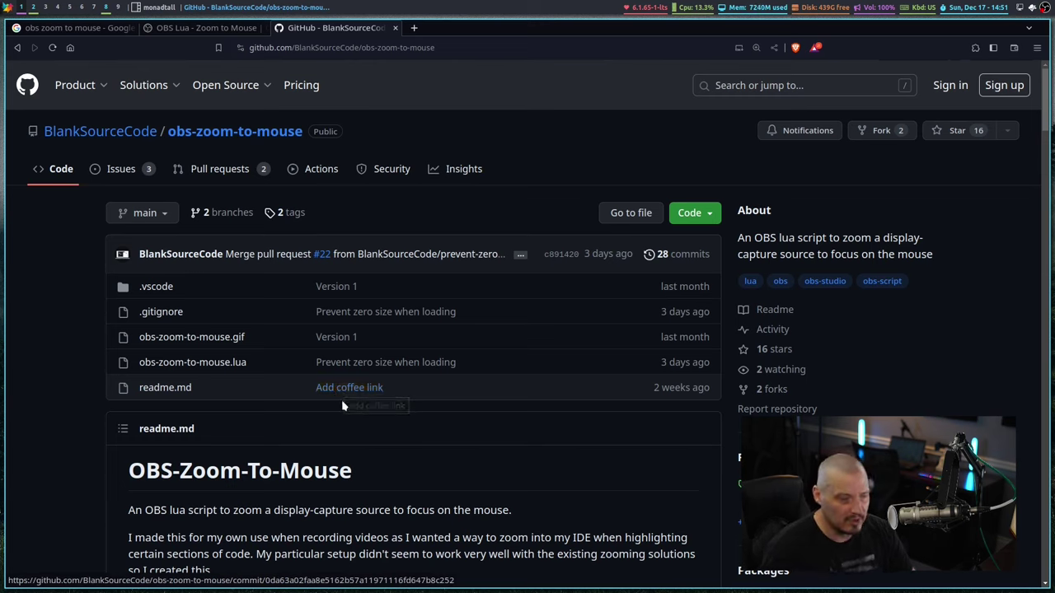
pyautogui.click(216, 364)
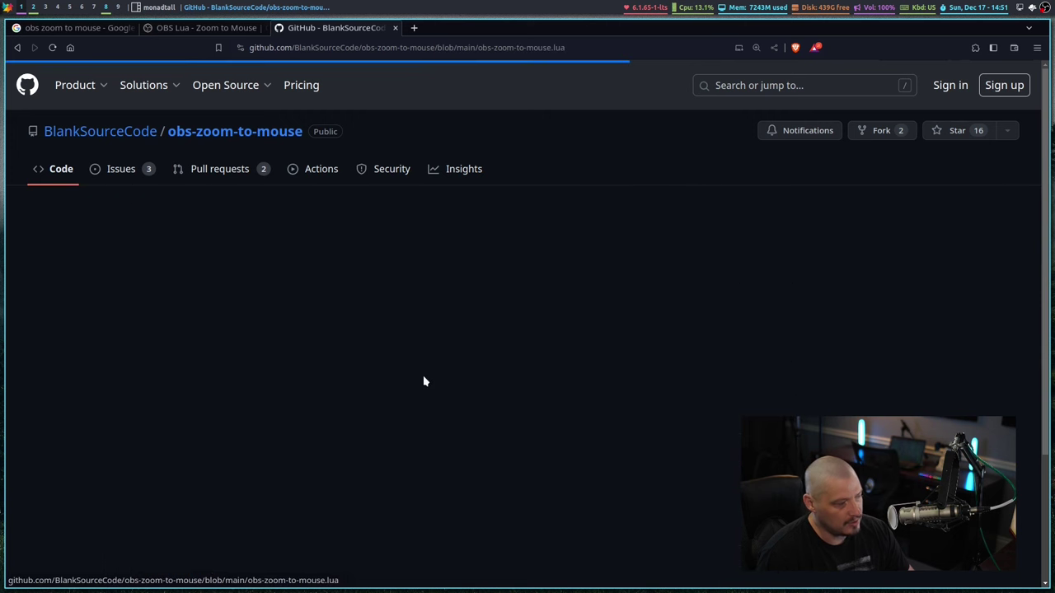
pyautogui.scroll(-5, 697, 416)
pyautogui.scroll(5, 715, 409)
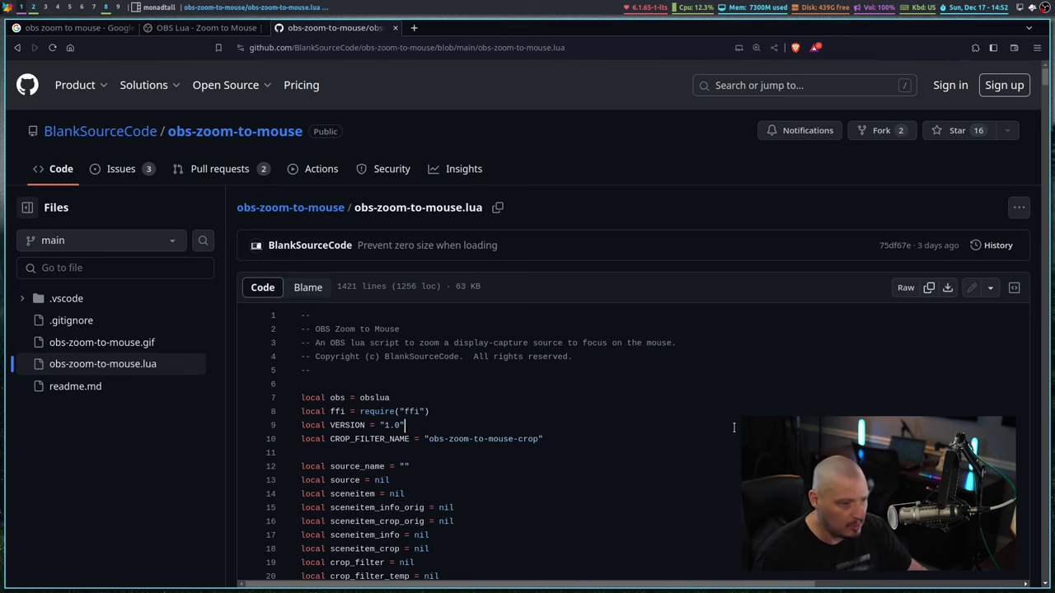
# Close the browser and open a new terminal with enlarged text.
pyautogui.press('super+shift+c')
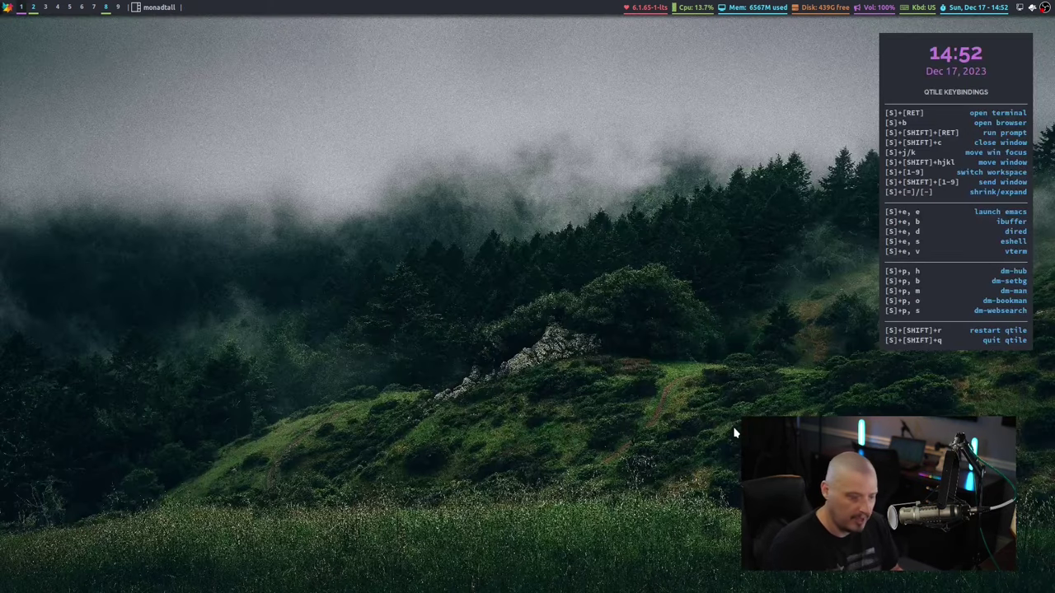
pyautogui.press('super+Return')
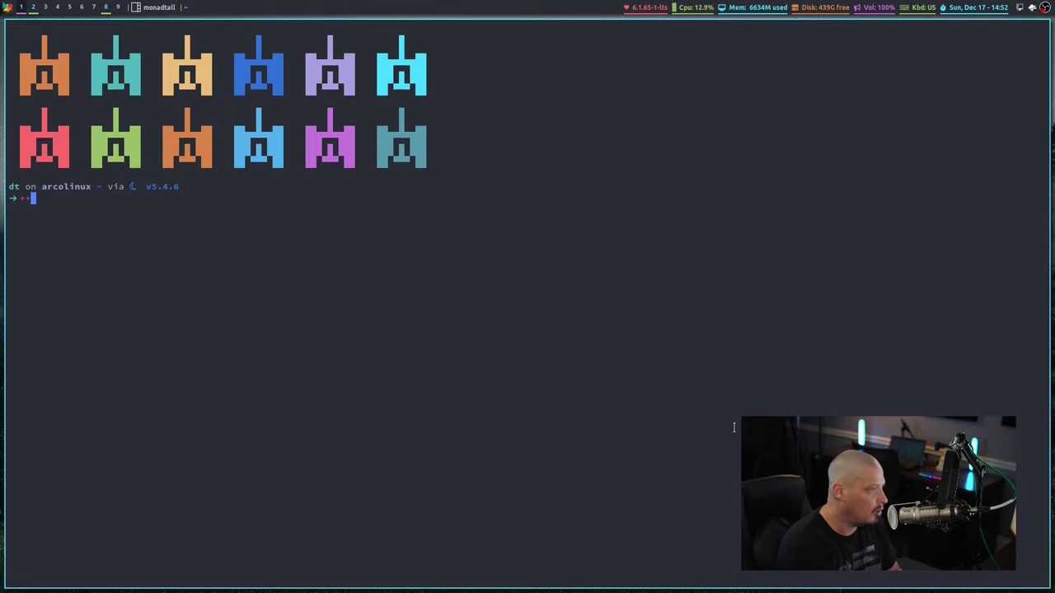
pyautogui.hotkey('ctrl', '=')
pyautogui.hotkey('ctrl', '=')
pyautogui.hotkey('ctrl', '=')
pyautogui.hotkey('ctrl', '=')
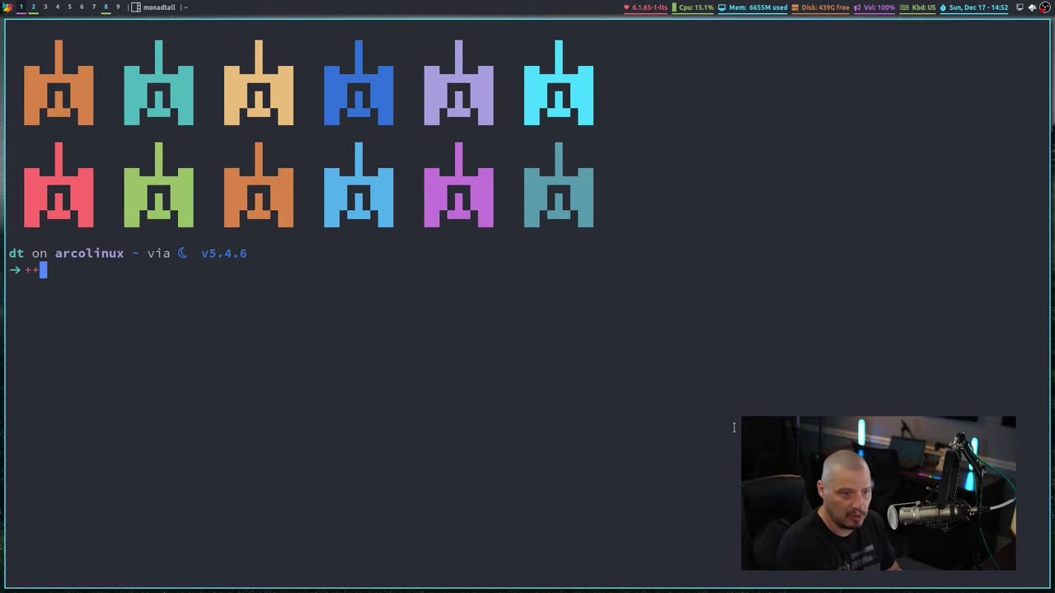
# Change to /usr/share/obs/obs-plugins/frontend-tools/scripts/ and list it, confirming obs-zoom-to-mouse.lua is present.
pyautogui.press('BackSpace')
pyautogui.press('BackSpace')
pyautogui.write('cd')
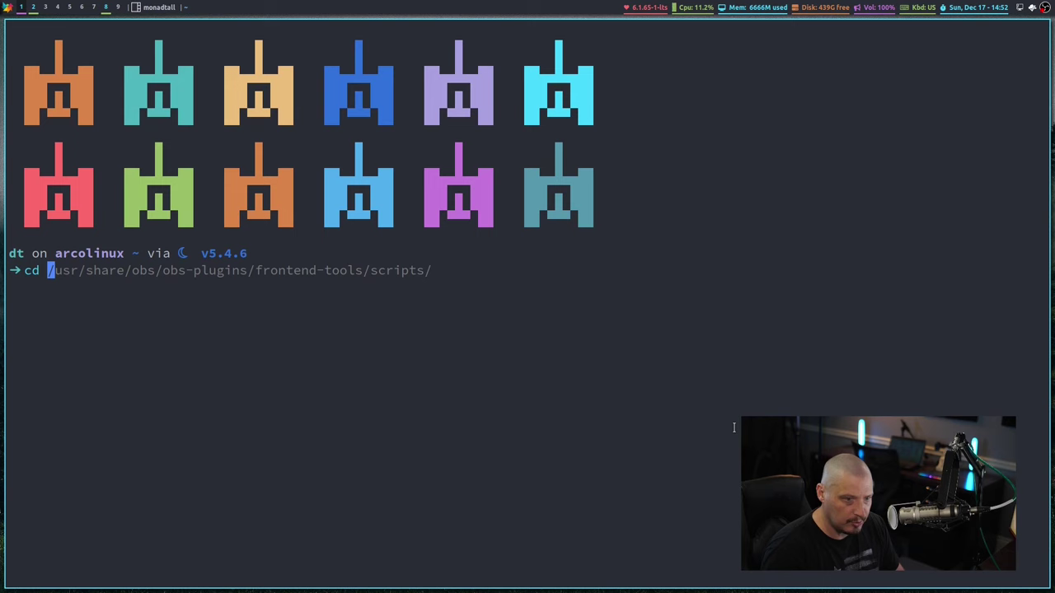
pyautogui.press('Right')
pyautogui.press('Return')
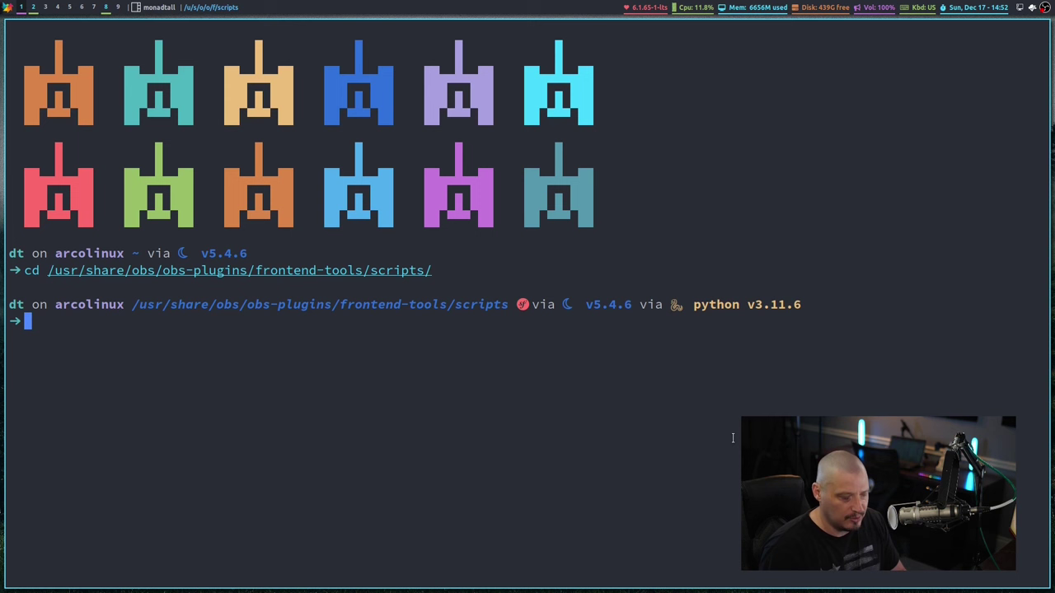
pyautogui.write('ls')
pyautogui.press('Return')
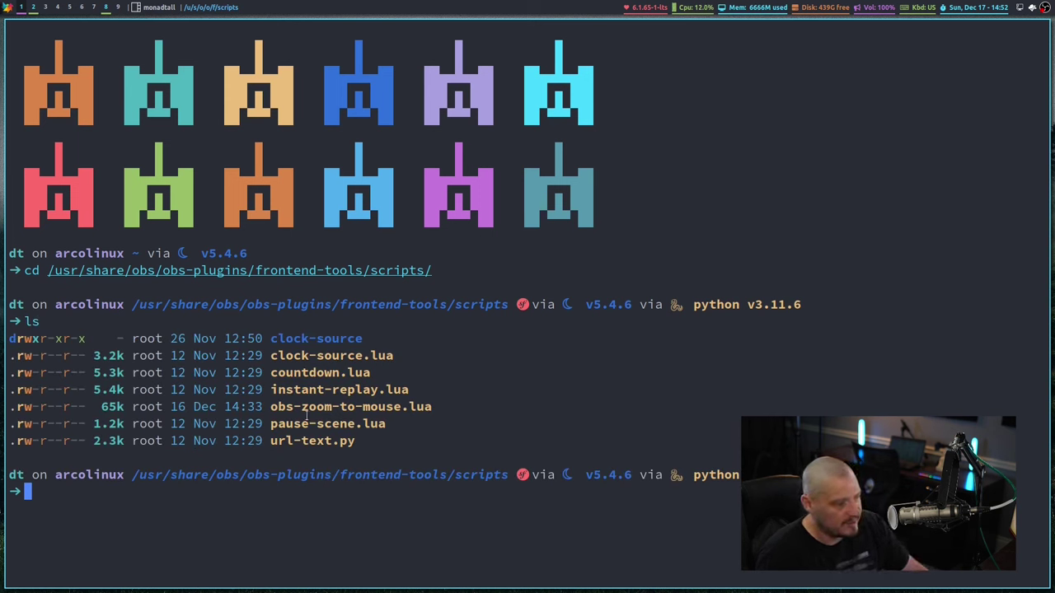
pyautogui.moveTo(269, 406); pyautogui.dragTo(435, 408)
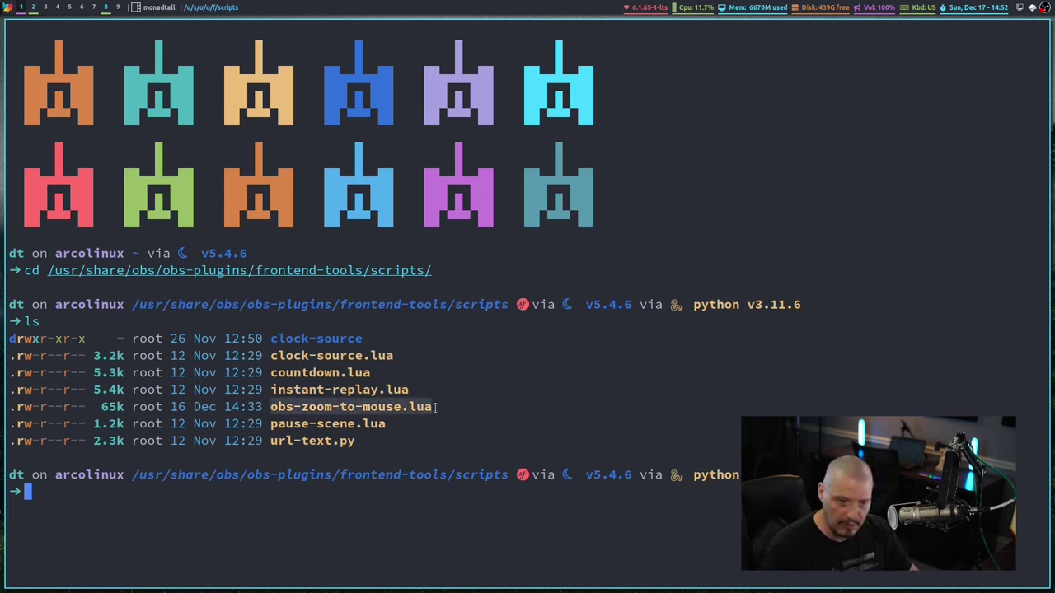
pyautogui.click(563, 532)
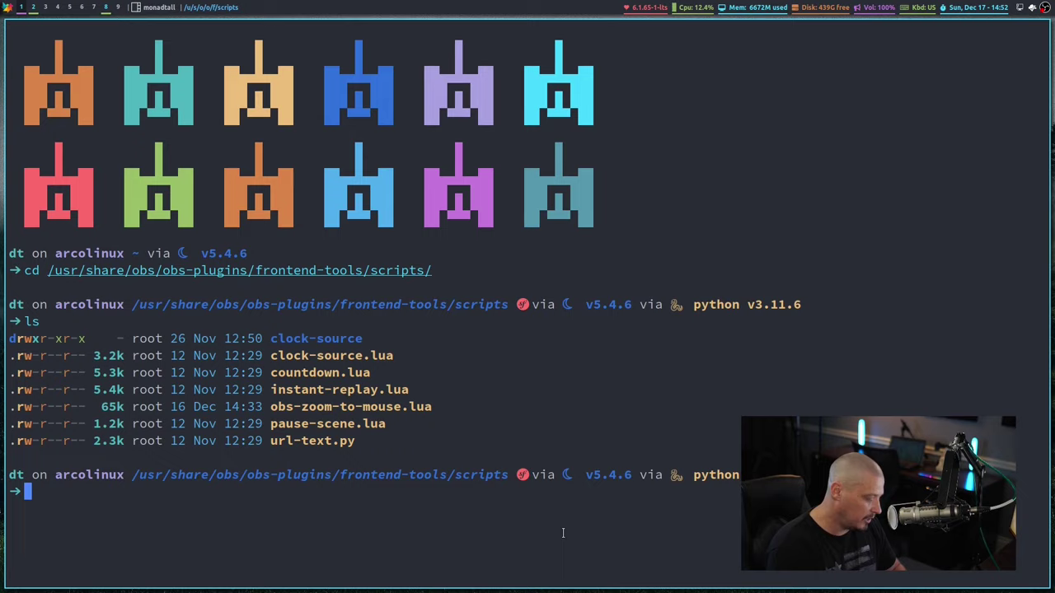
# Close the terminal, launch OBS from dmenu despite another running instance, and dismiss the stinger.mp4 warning.
pyautogui.press('super+shift+c')
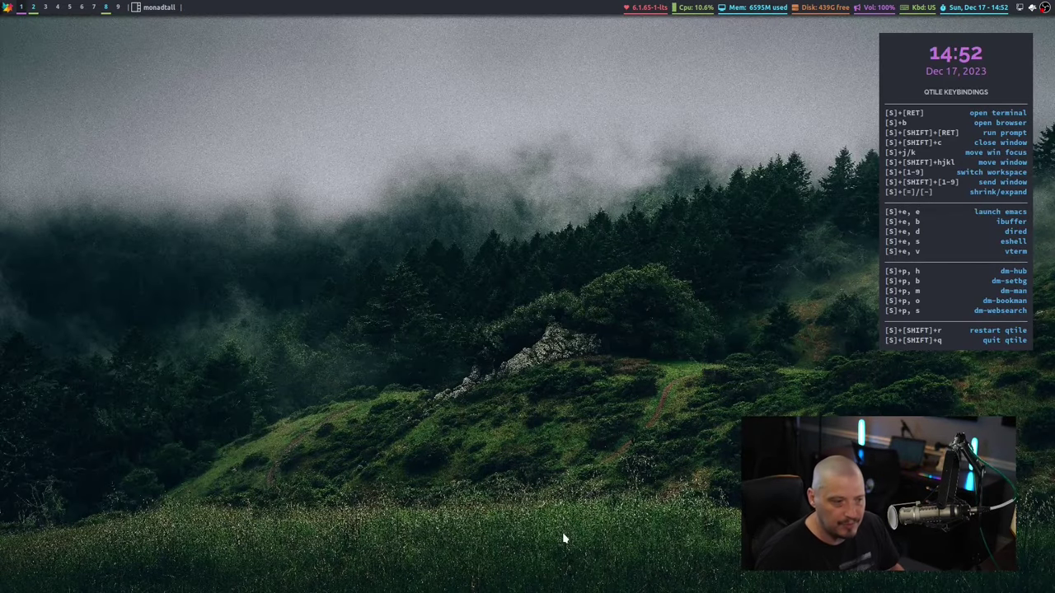
pyautogui.press('super+shift+Return')
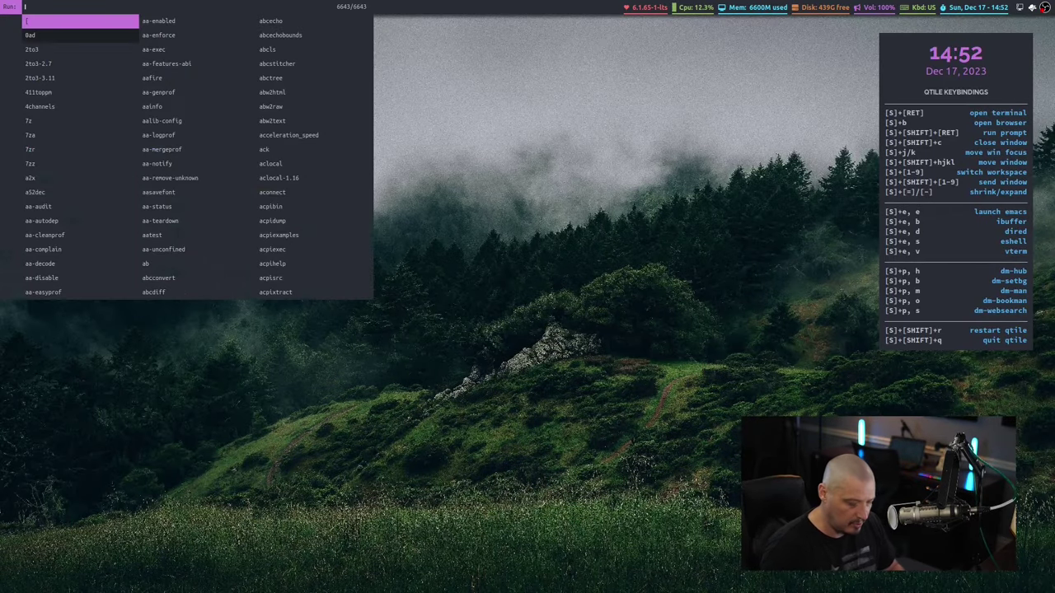
pyautogui.write('obs')
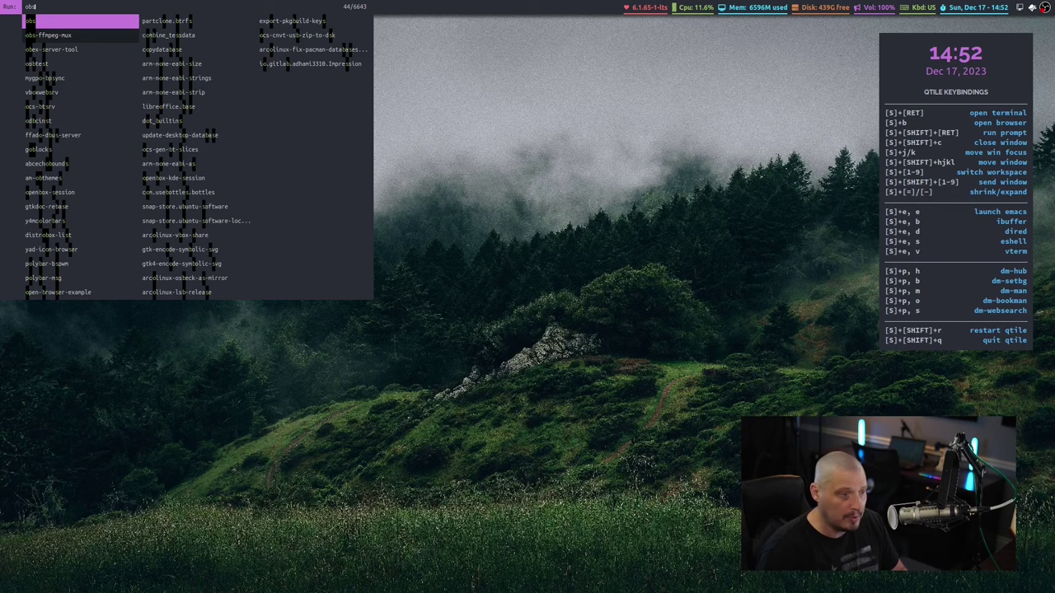
pyautogui.press('Return')
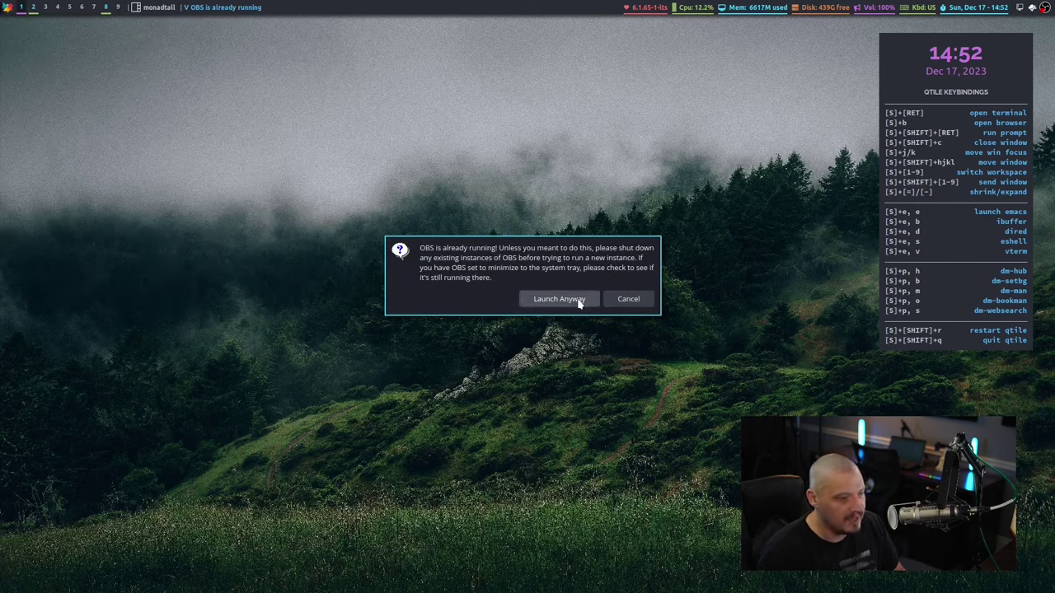
pyautogui.click(547, 302)
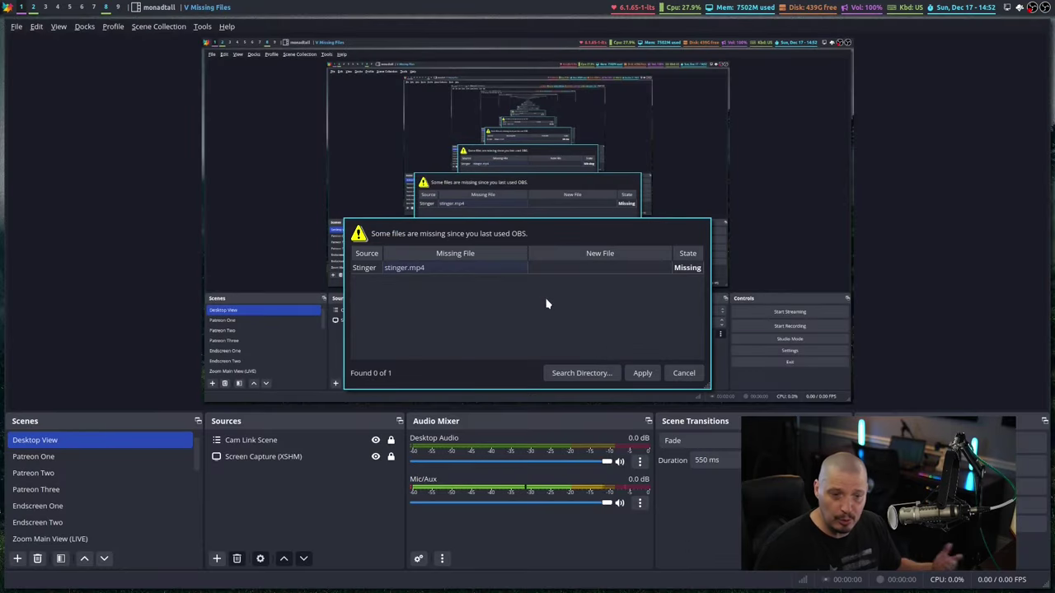
pyautogui.click(684, 373)
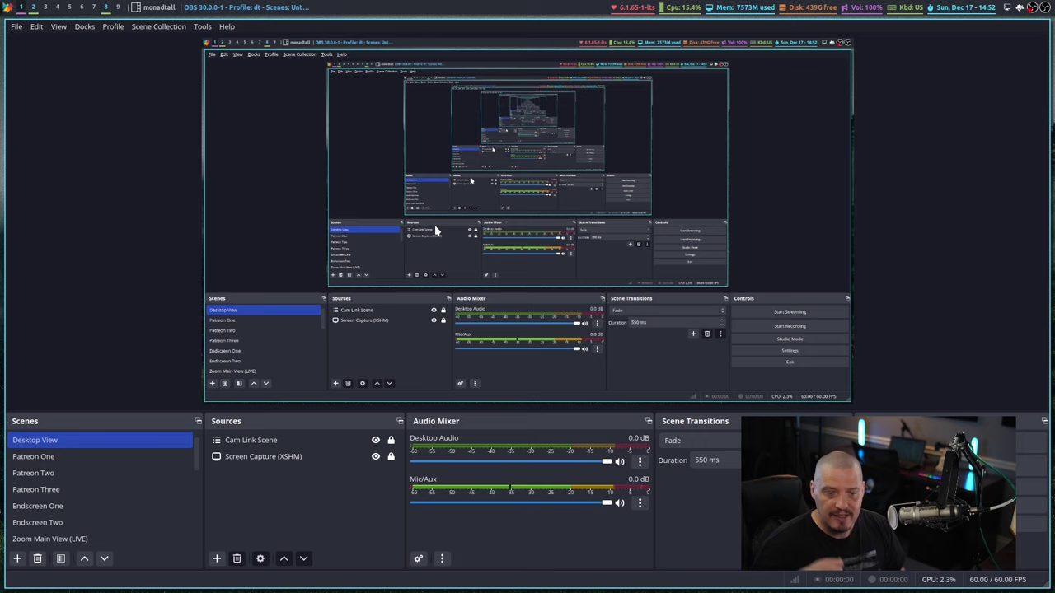
# Open the Tools > Scripts manager and arrange it beside a shrunken OBS main window.
pyautogui.click(202, 26)
pyautogui.click(239, 95)
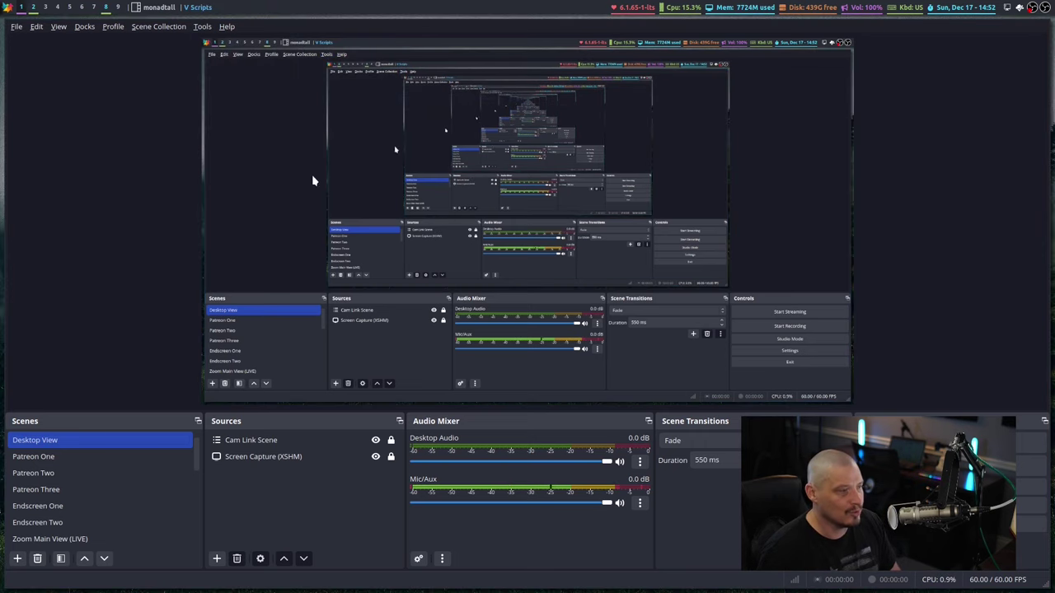
pyautogui.click(904, 379)
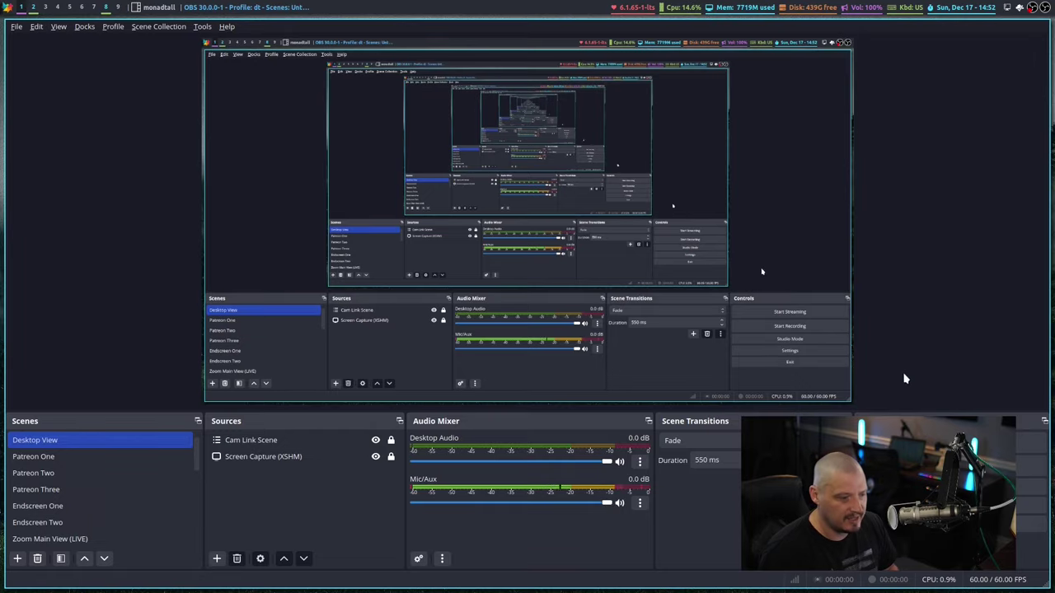
pyautogui.moveTo(904, 378); pyautogui.dragTo(473, 307)
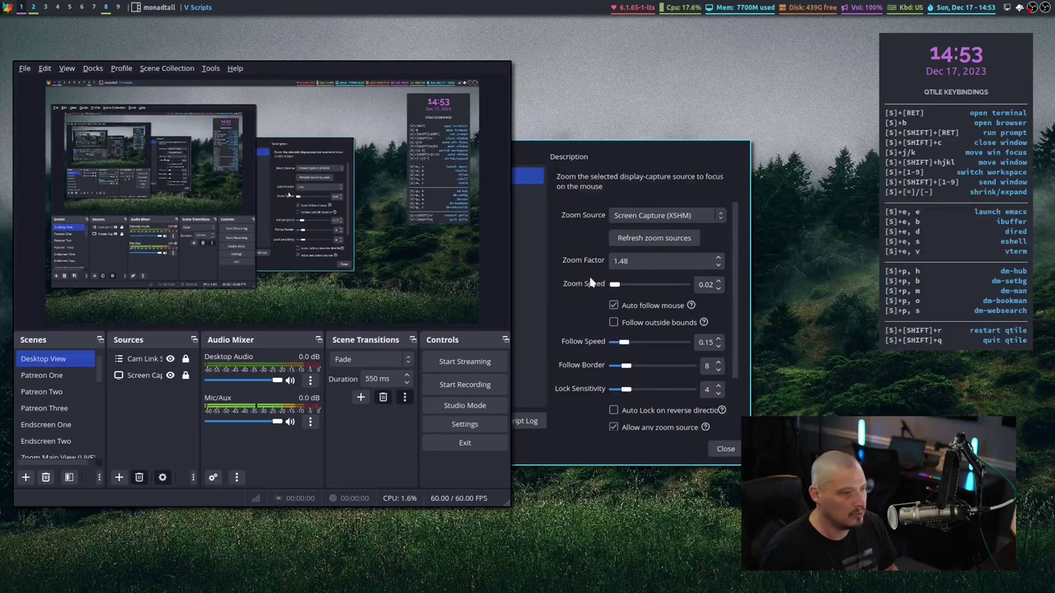
pyautogui.moveTo(523, 286); pyautogui.dragTo(807, 307)
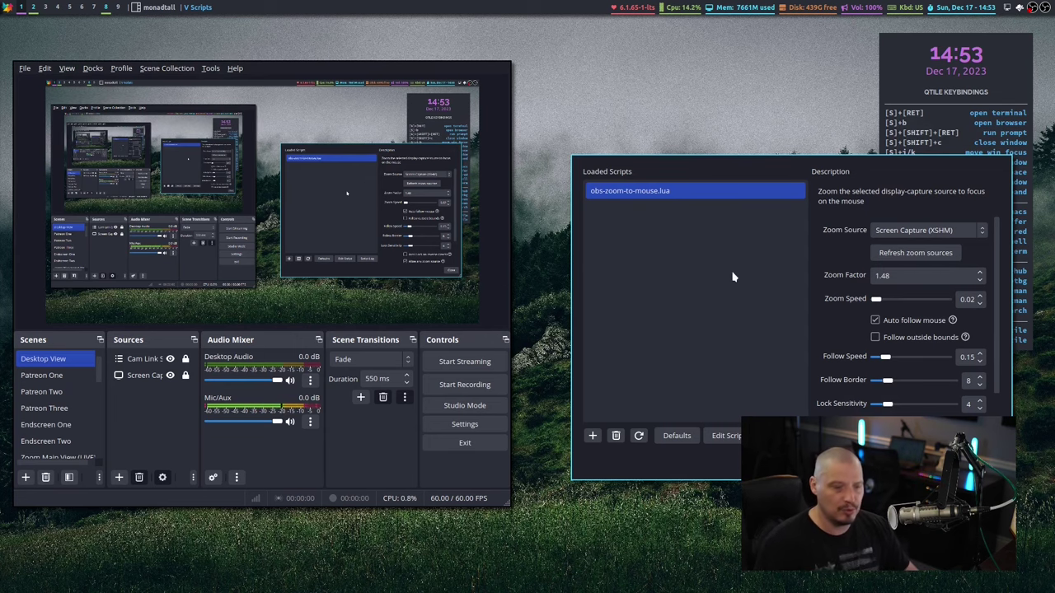
pyautogui.moveTo(678, 323); pyautogui.dragTo(632, 267)
# Browse to obs-zoom-to-mouse.lua for adding, then cancel since it is already loaded.
pyautogui.click(546, 377)
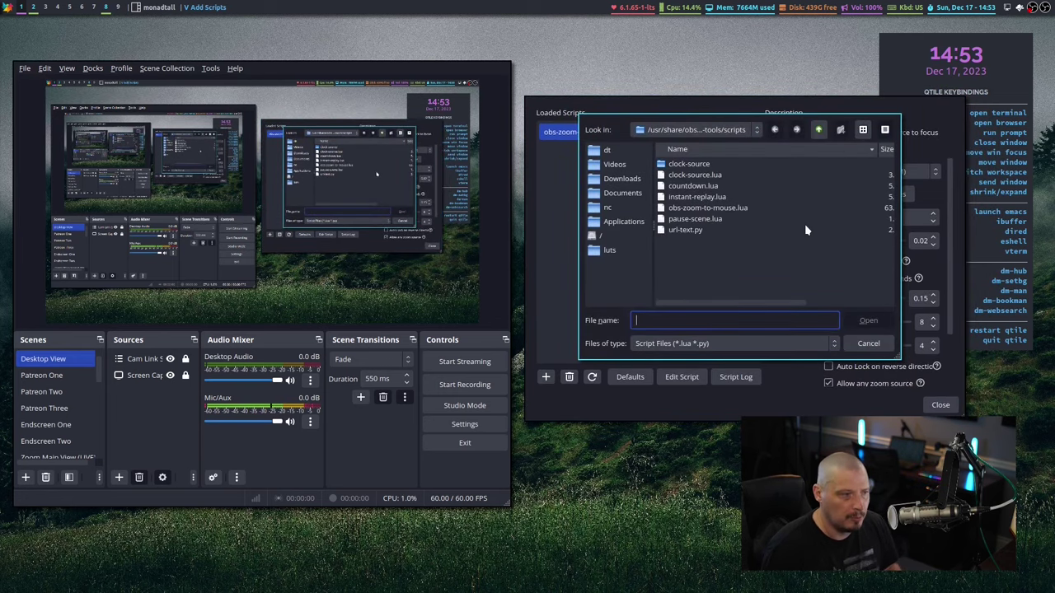
pyautogui.moveTo(769, 277); pyautogui.dragTo(828, 298)
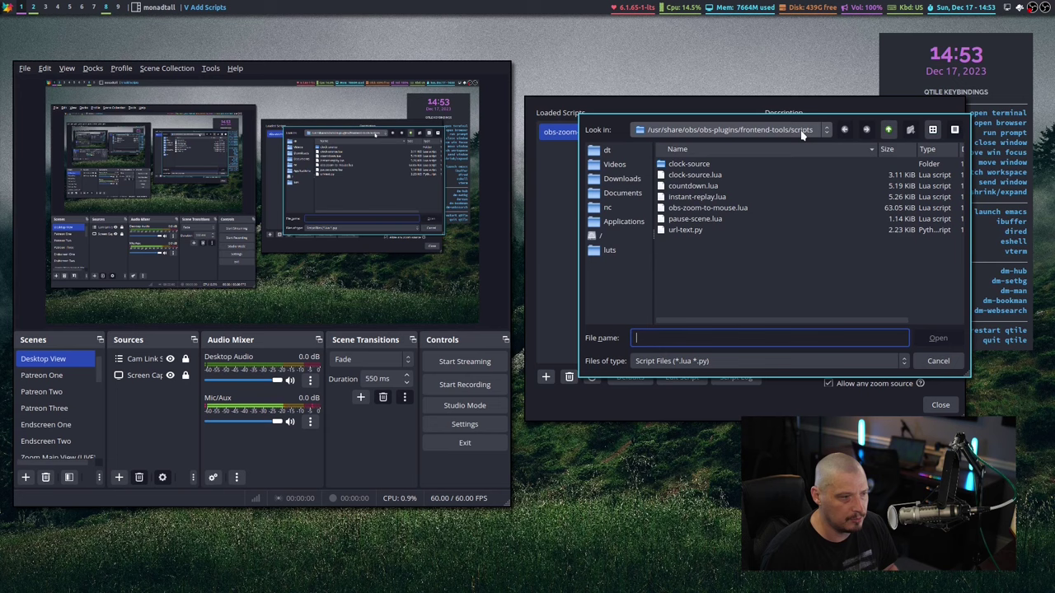
pyautogui.click(717, 208)
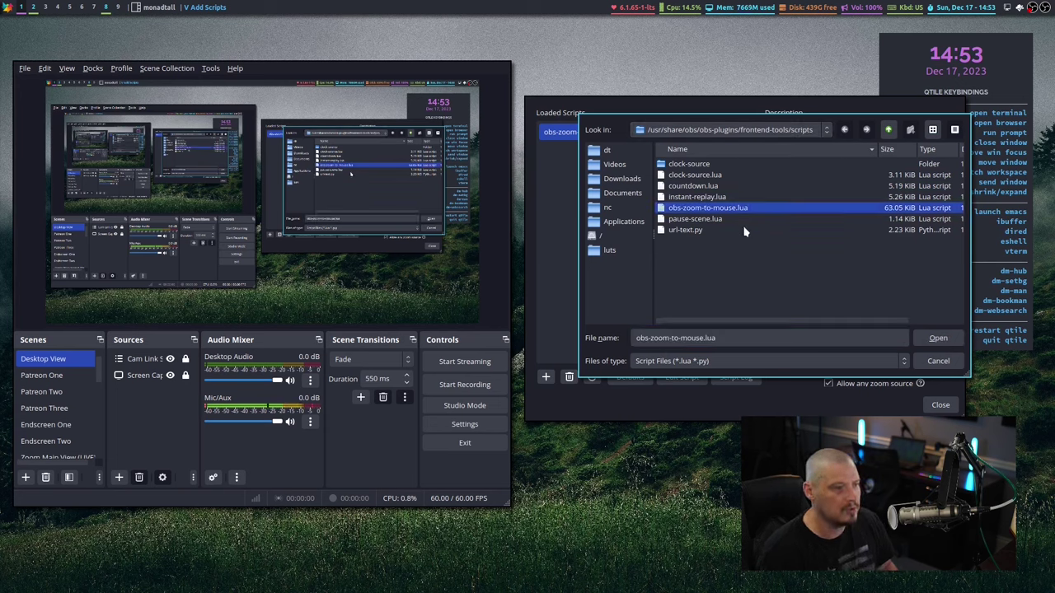
pyautogui.click(937, 362)
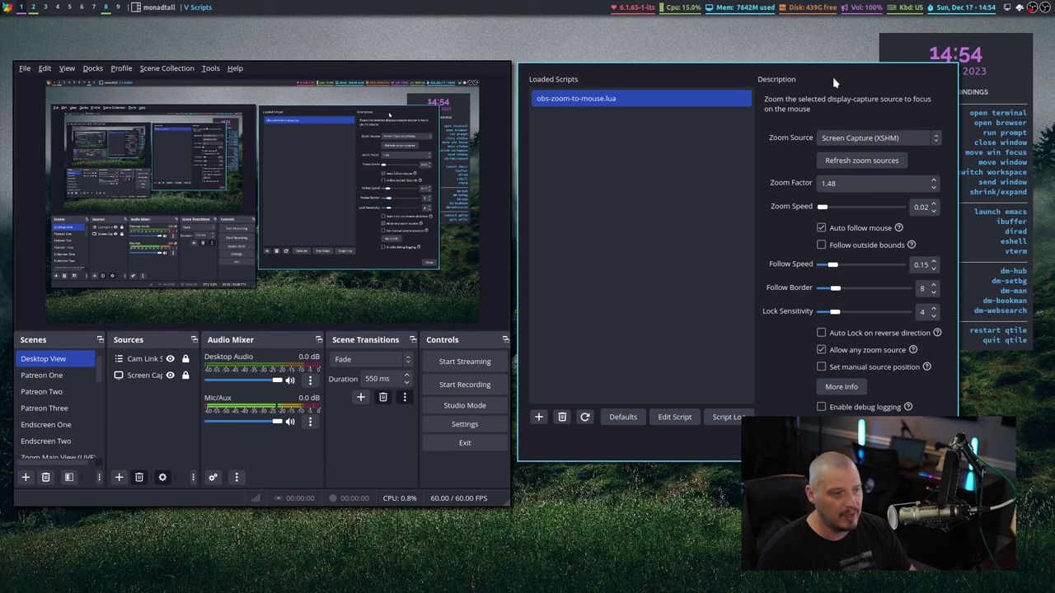
pyautogui.click(834, 141)
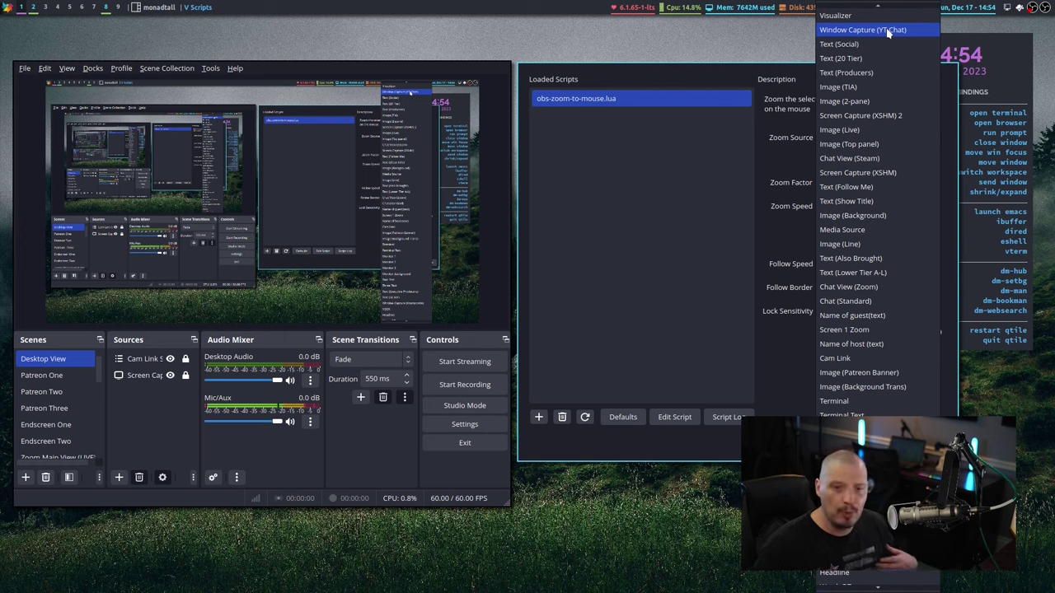
pyautogui.click(660, 227)
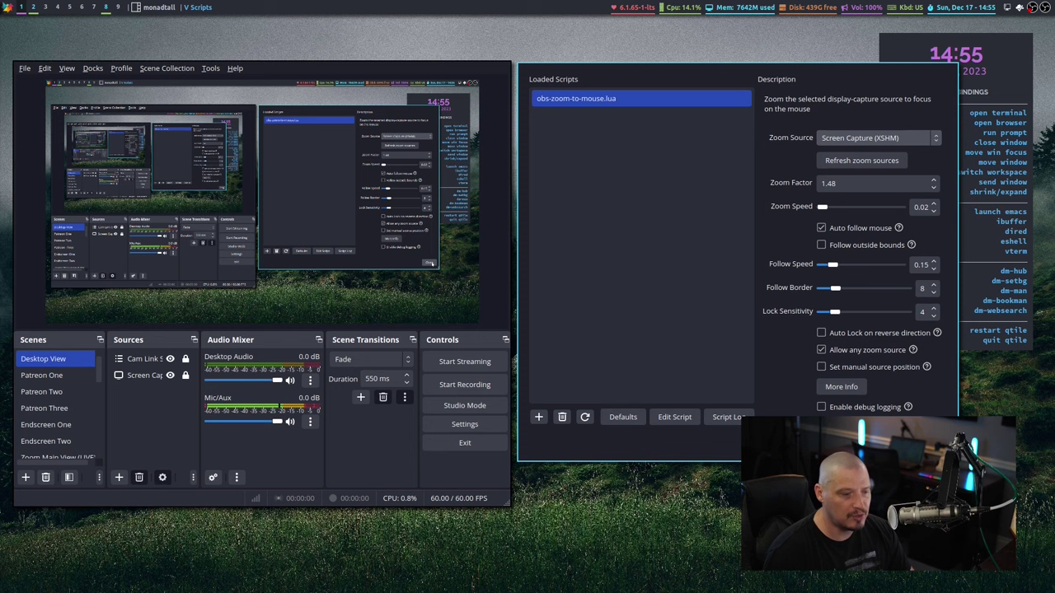
# Close Scripts, bind Toggle zoom to mouse to Alt+F1 and Toggle follow mouse to Alt+F3 in Settings.
pyautogui.press('super+shift+c')
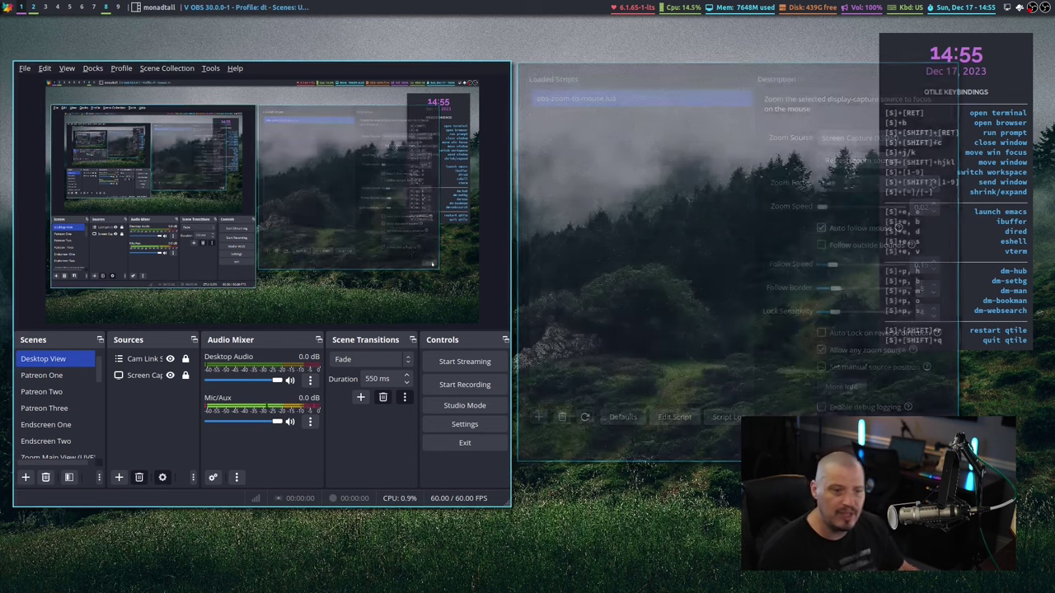
pyautogui.moveTo(348, 258); pyautogui.dragTo(595, 256)
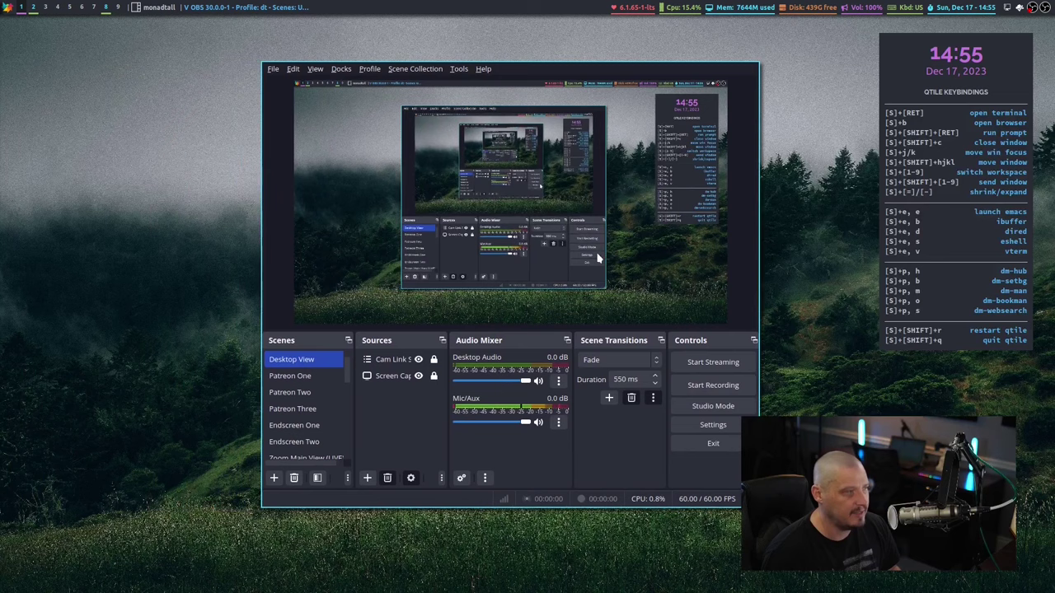
pyautogui.click(272, 69)
pyautogui.click(316, 122)
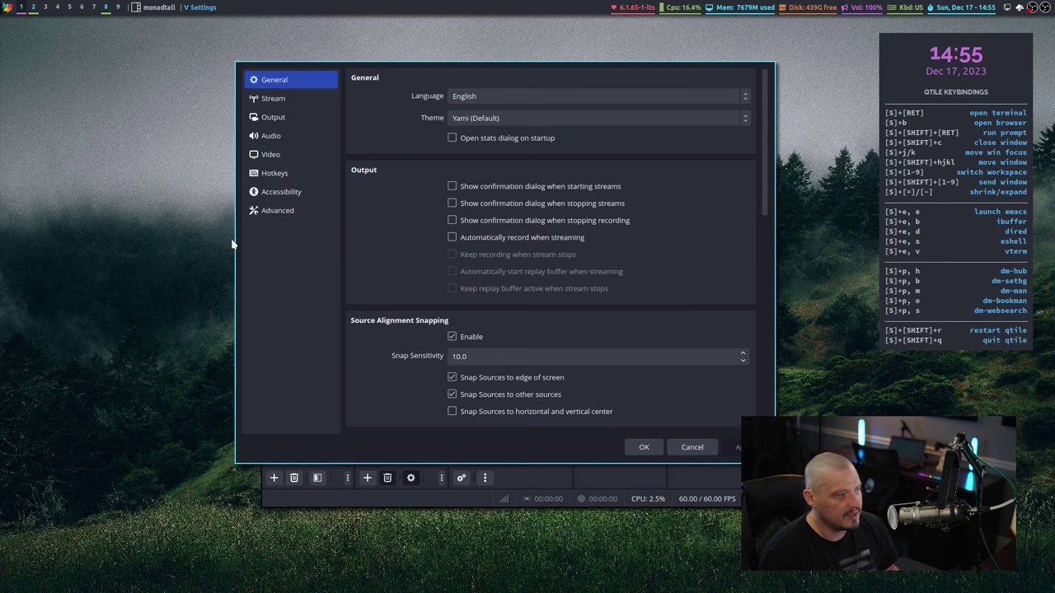
pyautogui.click(285, 174)
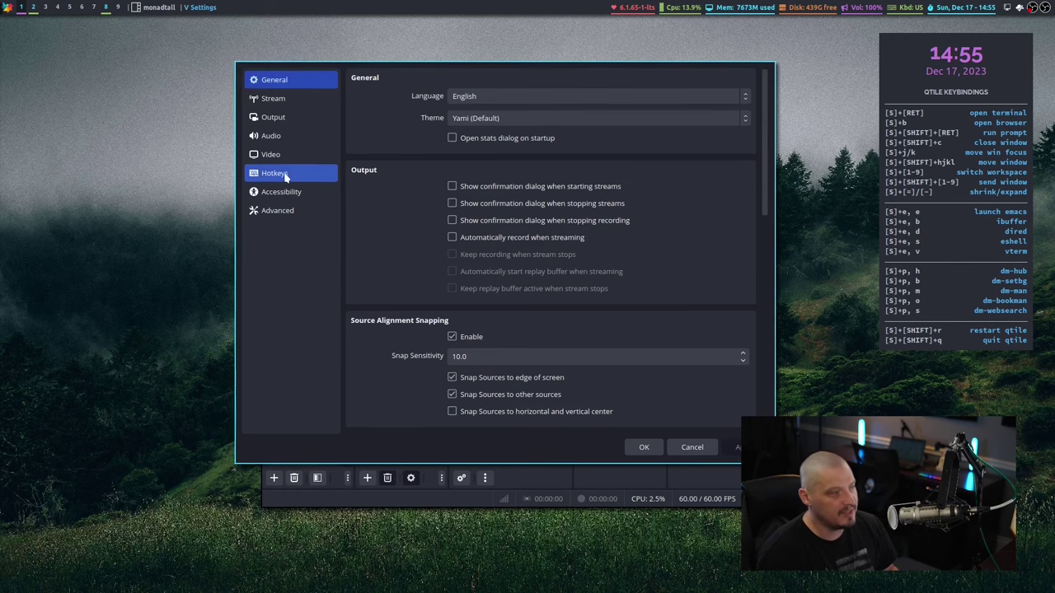
pyautogui.scroll(-4, 397, 232)
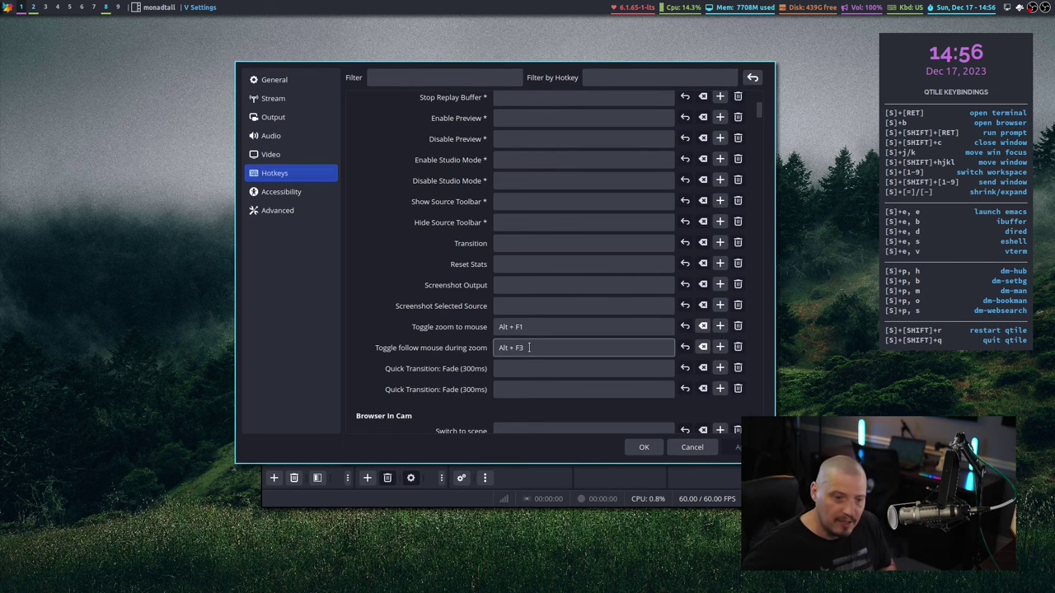
pyautogui.click(697, 449)
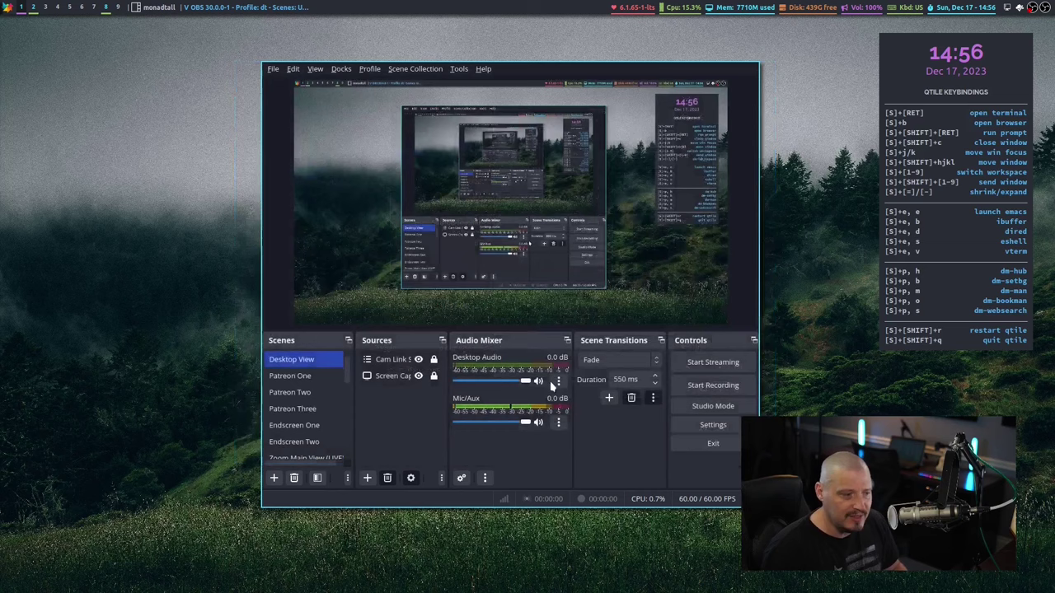
# Close the OBS window to return to the desktop.
pyautogui.press('super+shift+c')
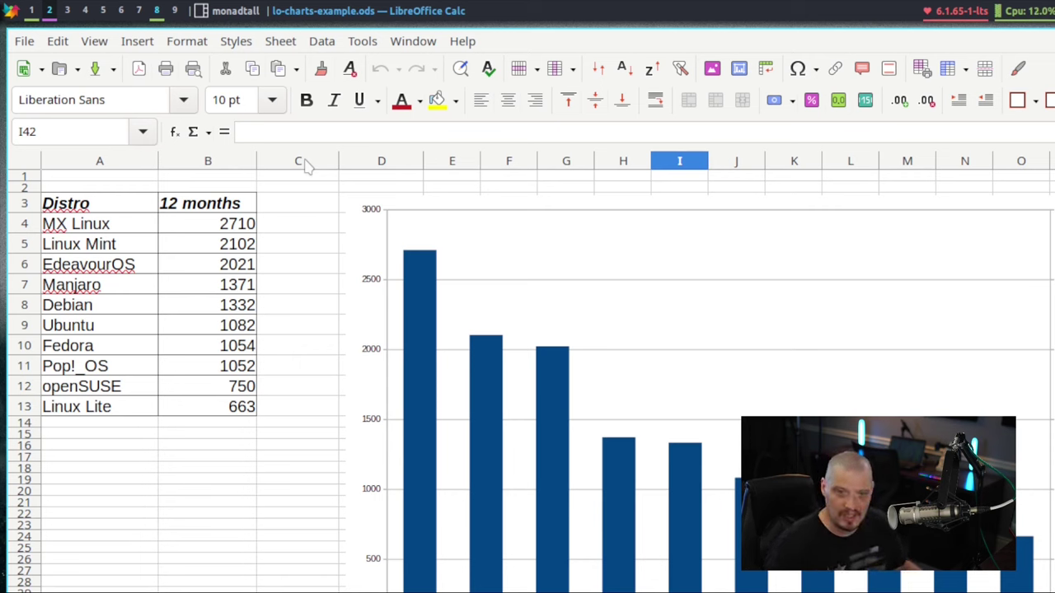
# Browse from the Tools menu over to the Window menu, then close the menus without changes.
pyautogui.click(363, 41)
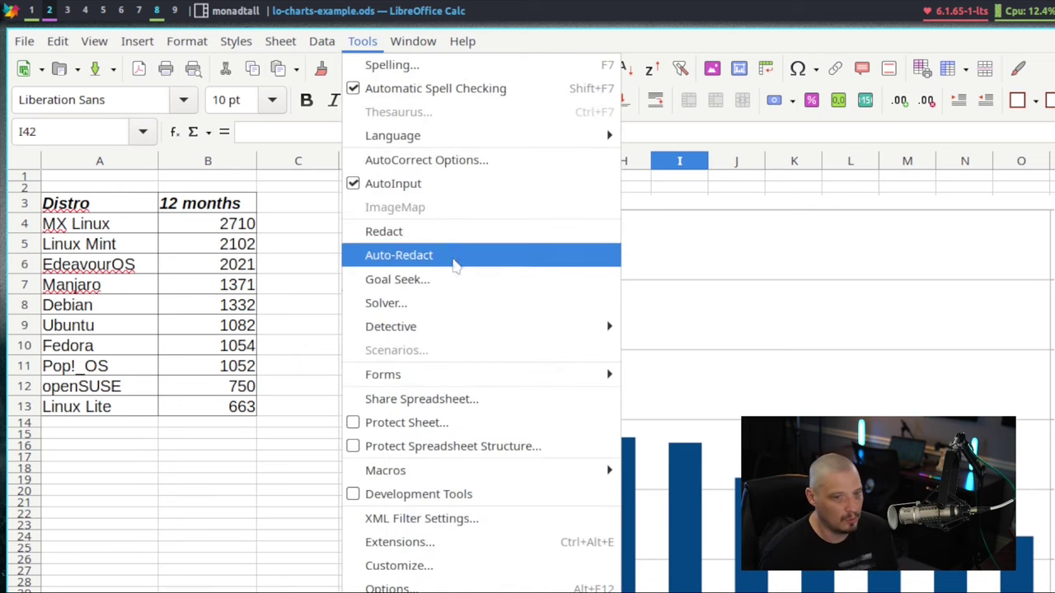
pyautogui.moveTo(413, 41)
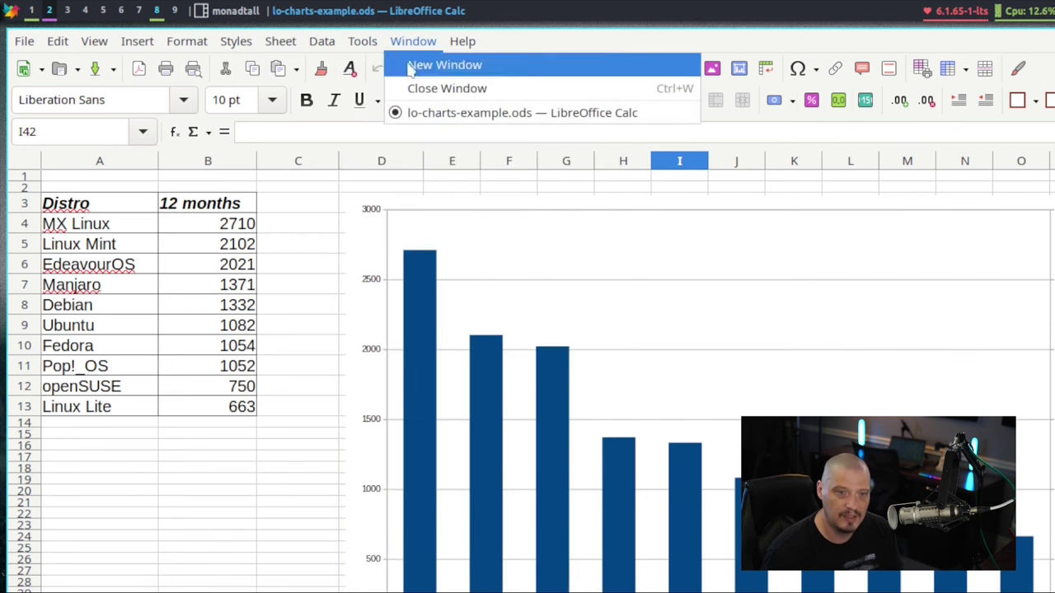
pyautogui.press('Escape')
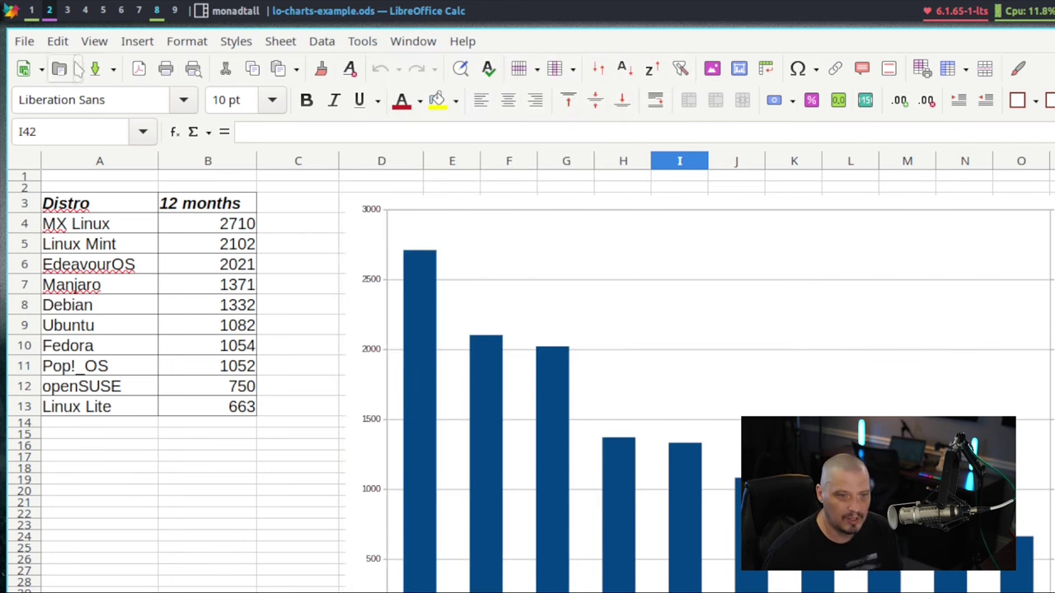